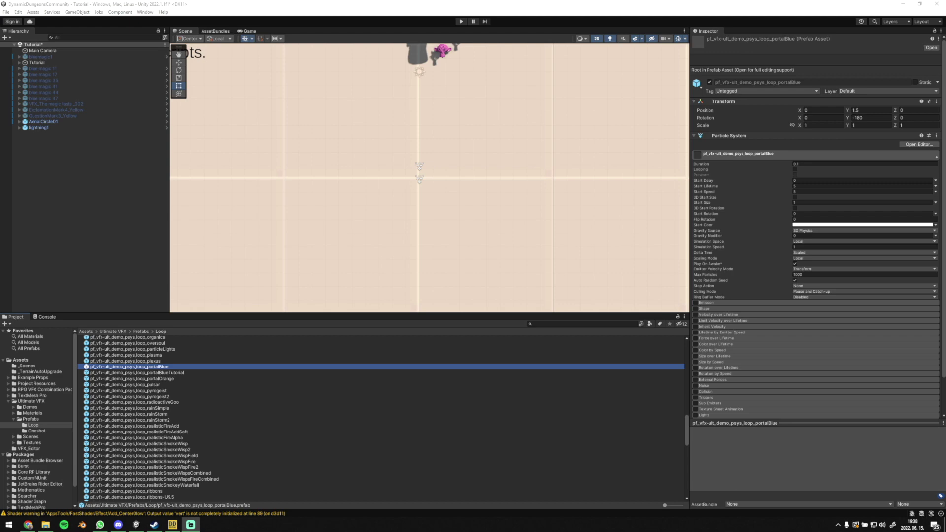
Pan and scroll the Scene view to read the tutorial notes
scroll(339, 180, "down", 5)
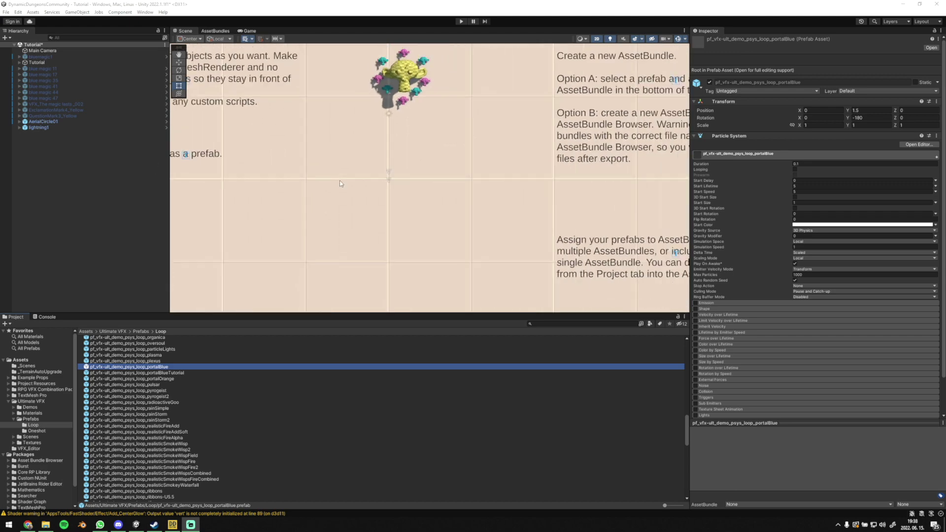
middle_click_drag(344, 184, 367, 222)
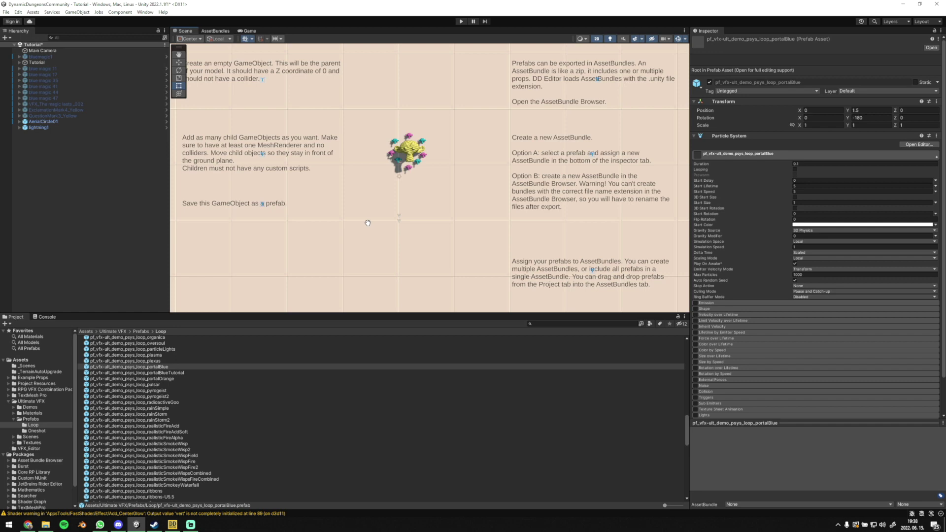
scroll(367, 222, "down", 2)
middle_click_drag(472, 131, 382, 170)
scroll(416, 159, "up", 4)
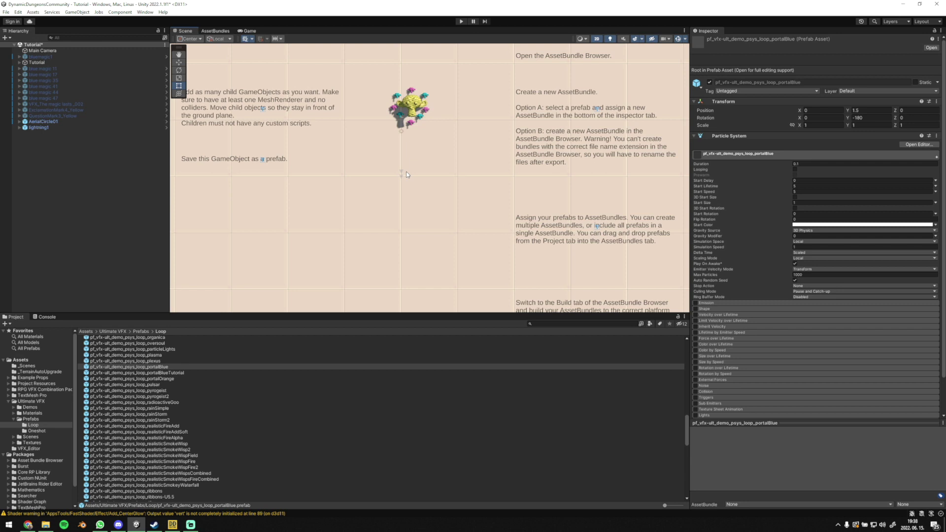
scroll(407, 175, "up", 1)
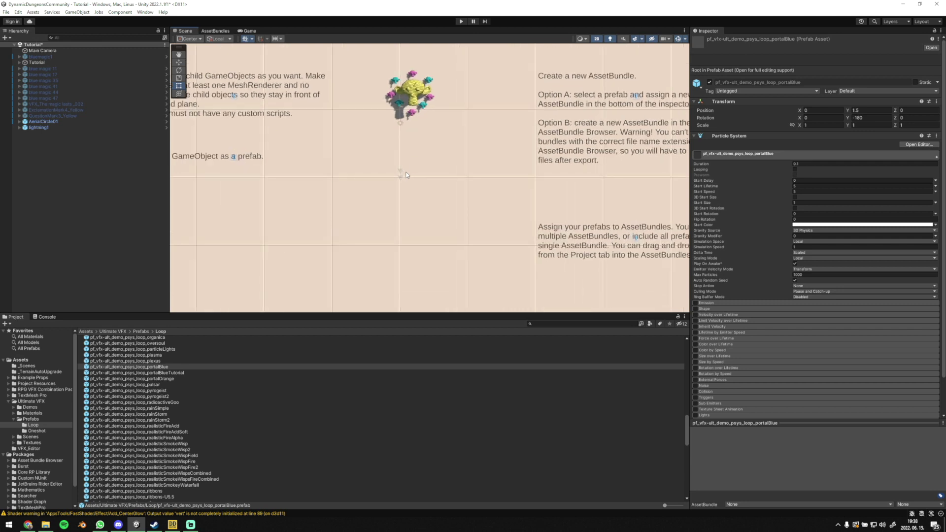
scroll(407, 175, "up", 5)
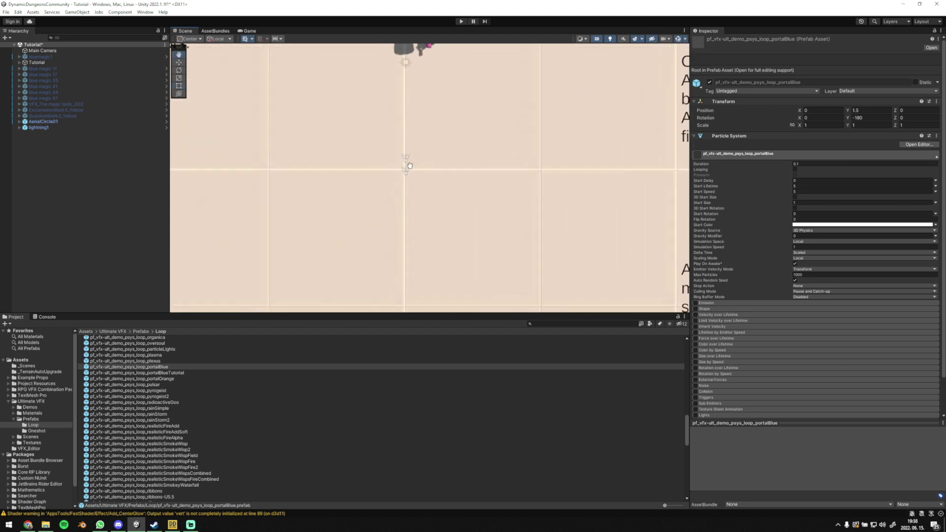
Compare the Prefabs/Loop effects, then drag the portalBlue prefab into the Hierarchy
left_click(143, 367)
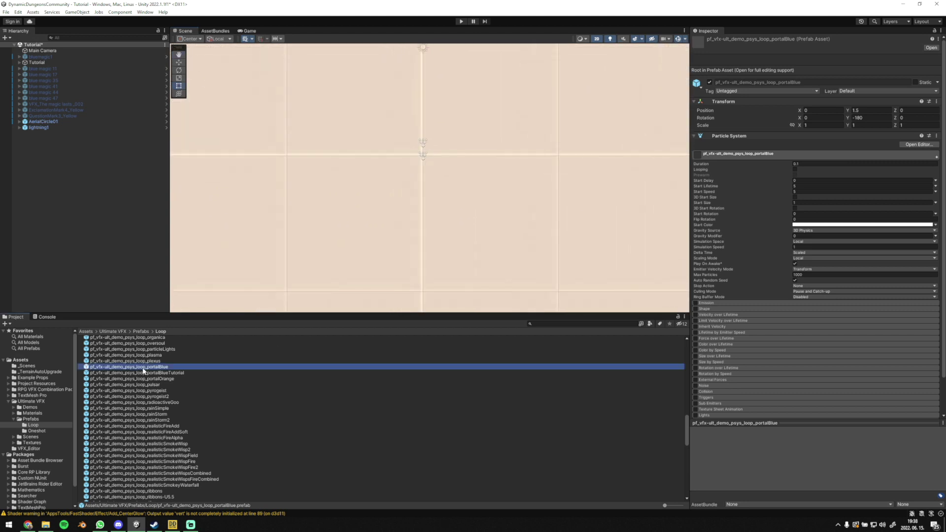
scroll(143, 370, "up", 3)
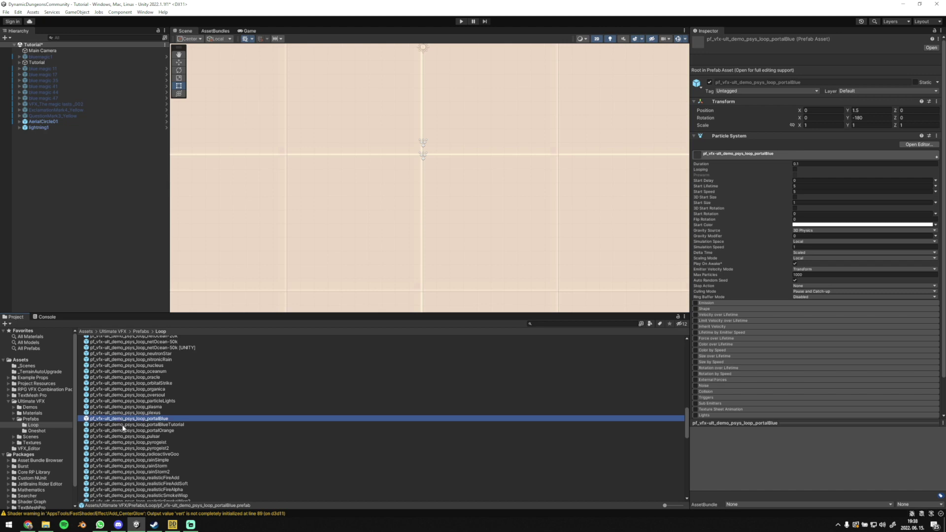
left_click(121, 401)
left_click(133, 441)
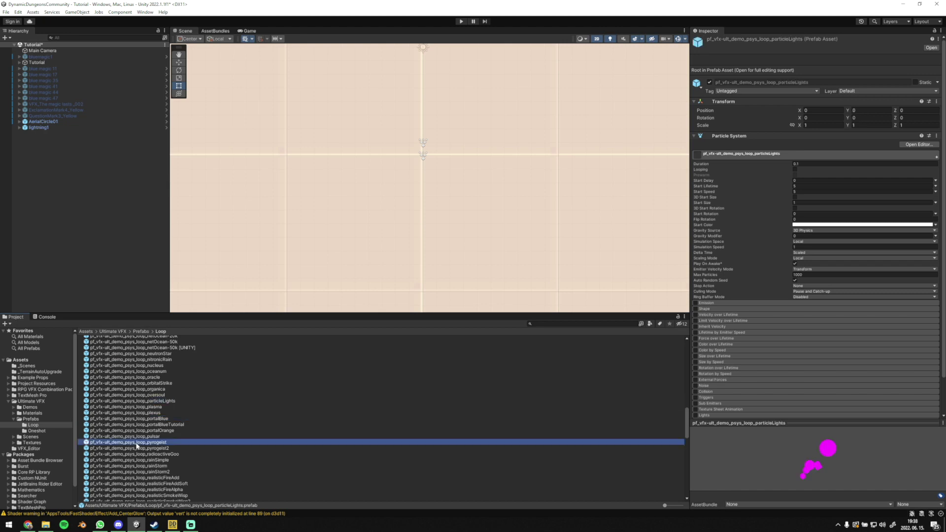
left_click(143, 406)
left_click(143, 419)
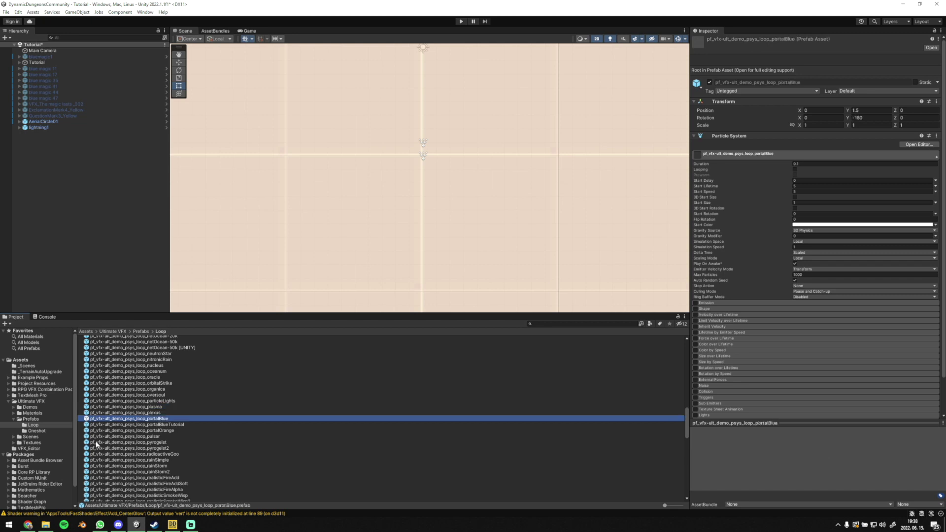
left_click_drag(97, 422, 64, 148)
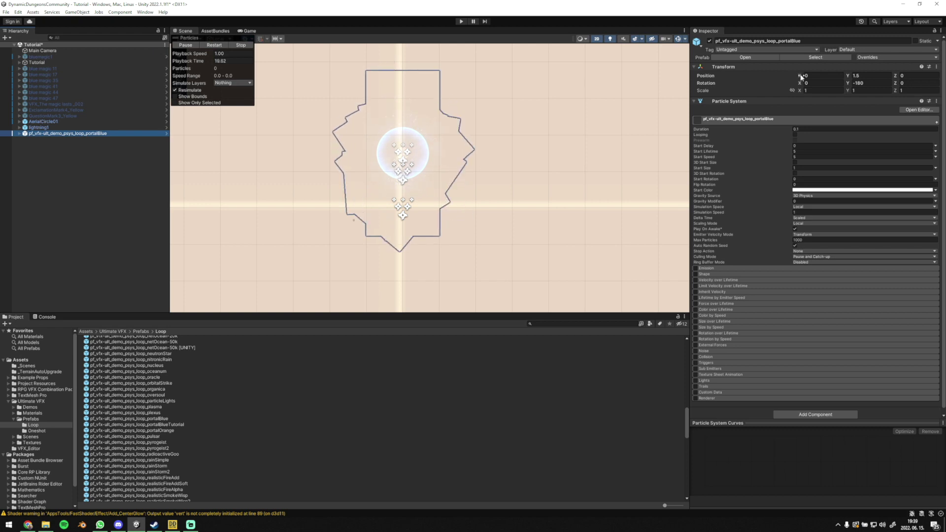
Change the portalBlue instance's Position Y from 1.5 to 0
left_click(881, 75)
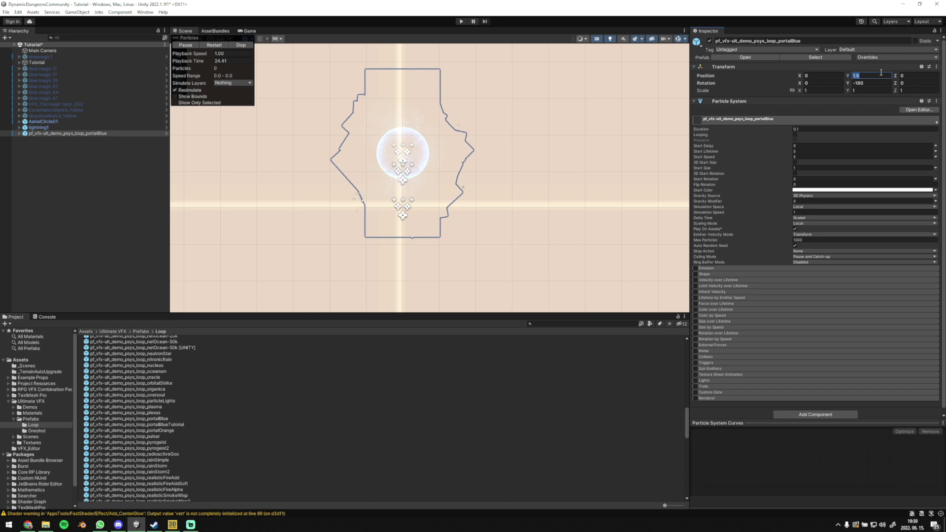
type("0")
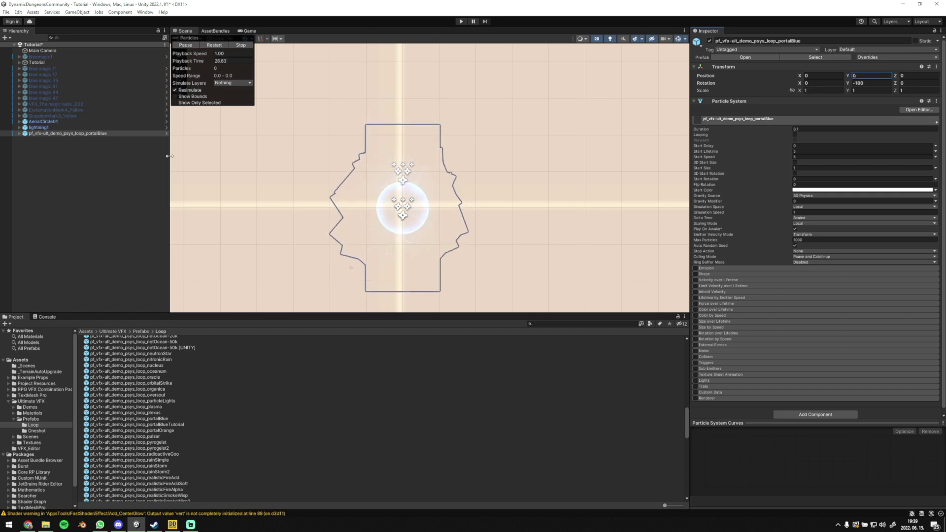
left_click(68, 133)
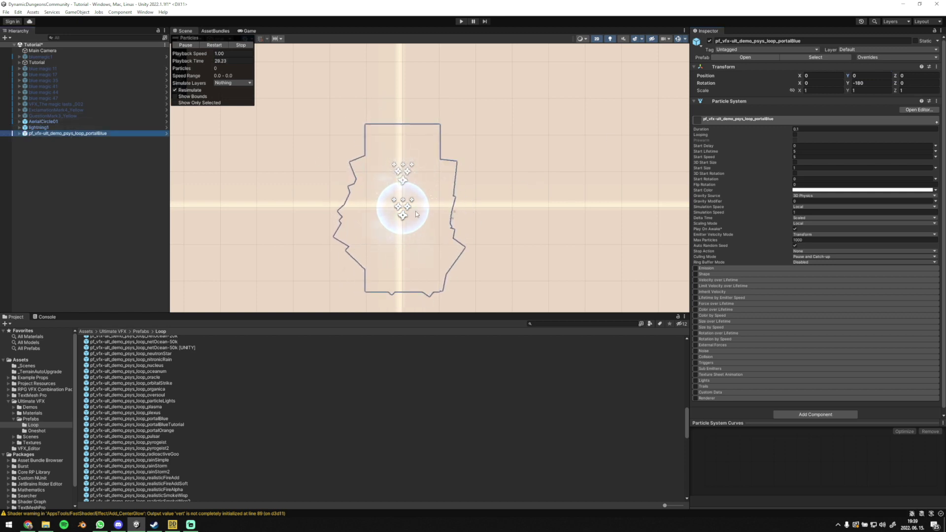
Create an empty GameObject in the Hierarchy named BluePortal
right_click(71, 162)
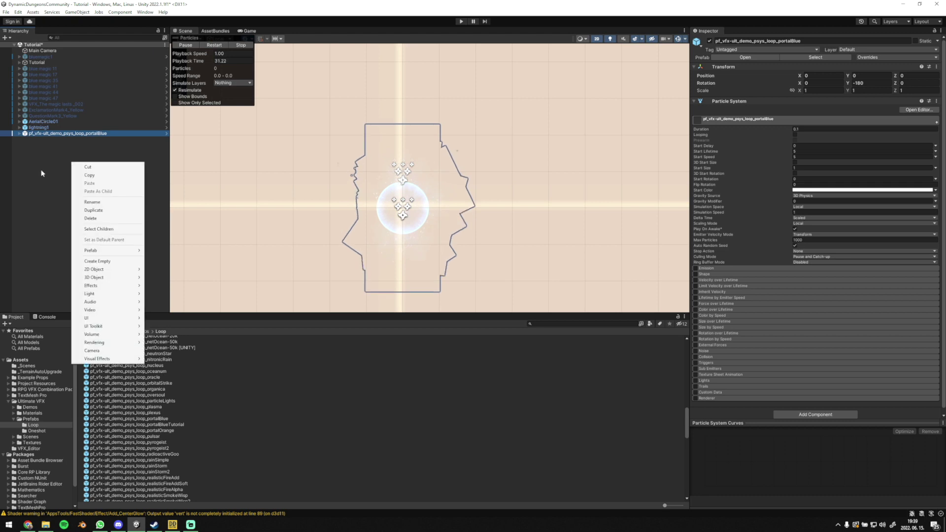
left_click(71, 187)
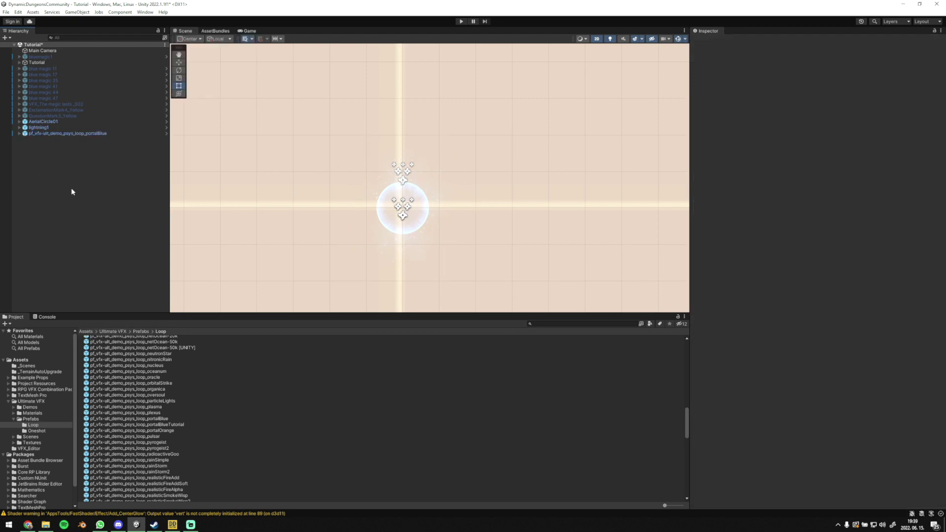
right_click(76, 163)
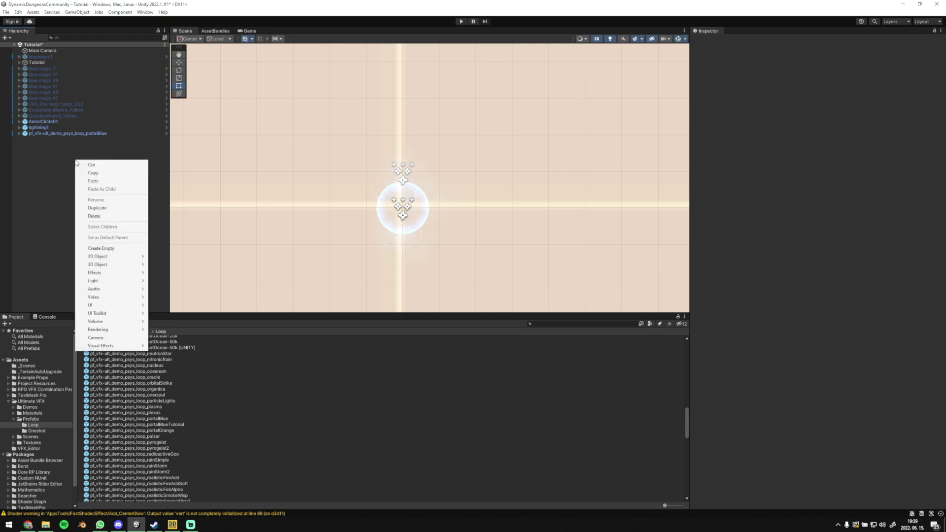
left_click(96, 249)
type("BluePortal")
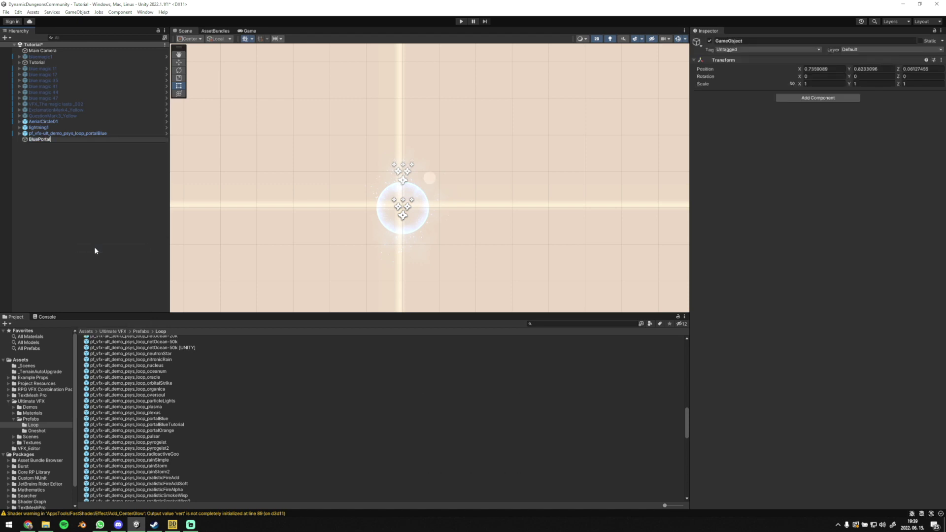
key("Return")
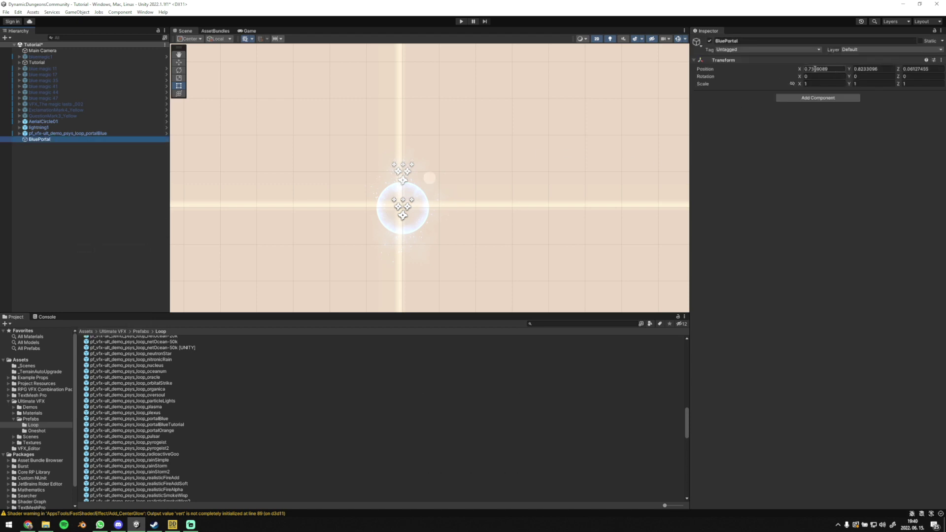
Set BluePortal's Transform Position to 0, 0, 0
left_click(832, 68)
type("0")
key("Tab")
type("0")
key("Tab")
type("0")
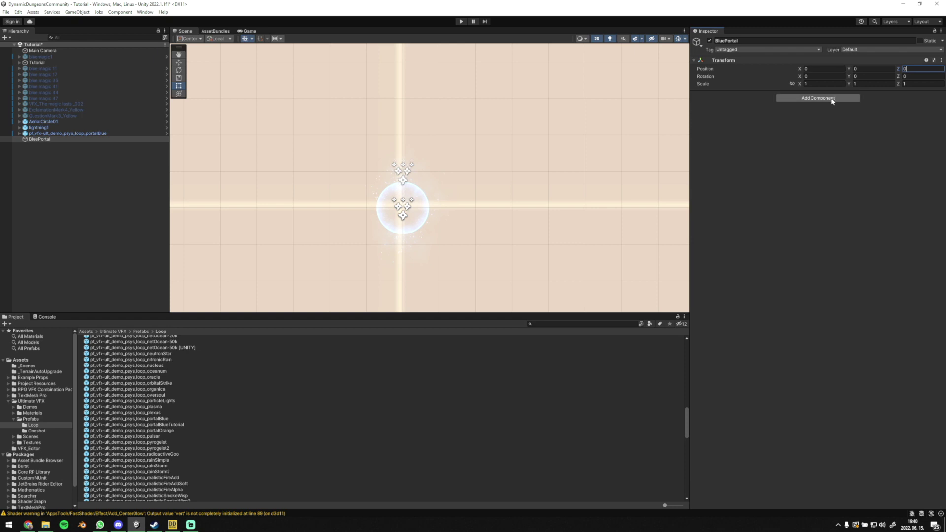
Add a Box Collider 2D (offset 0,0, size 1×1) to BluePortal and zoom to inspect it
left_click(830, 98)
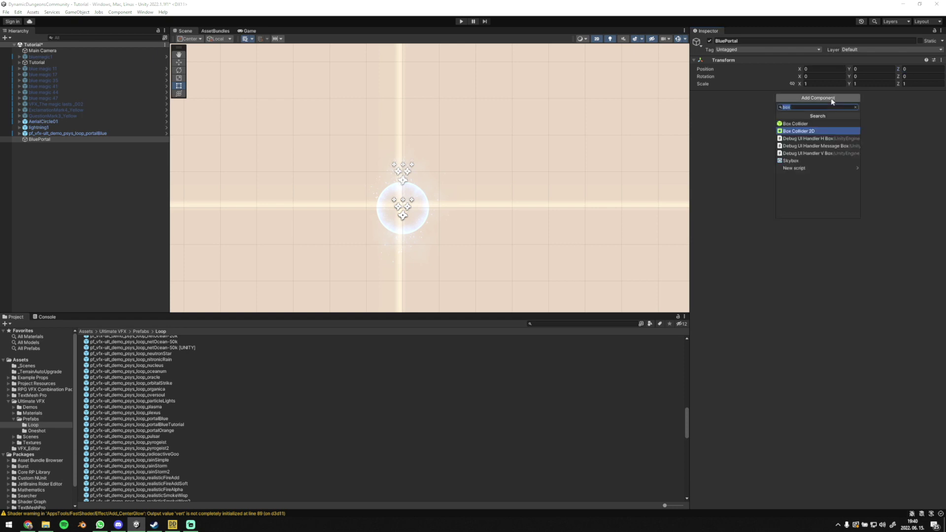
left_click(795, 131)
scroll(416, 190, "up", 5)
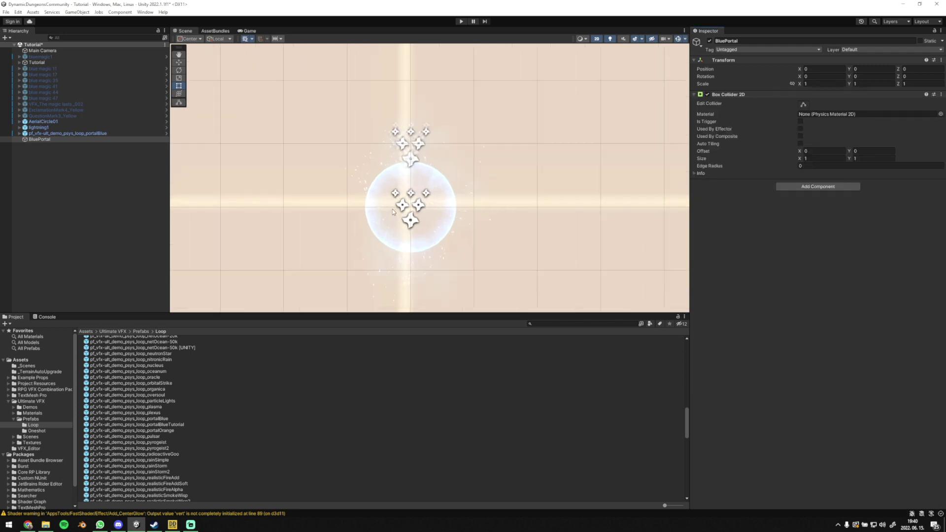
scroll(409, 182, "up", 3)
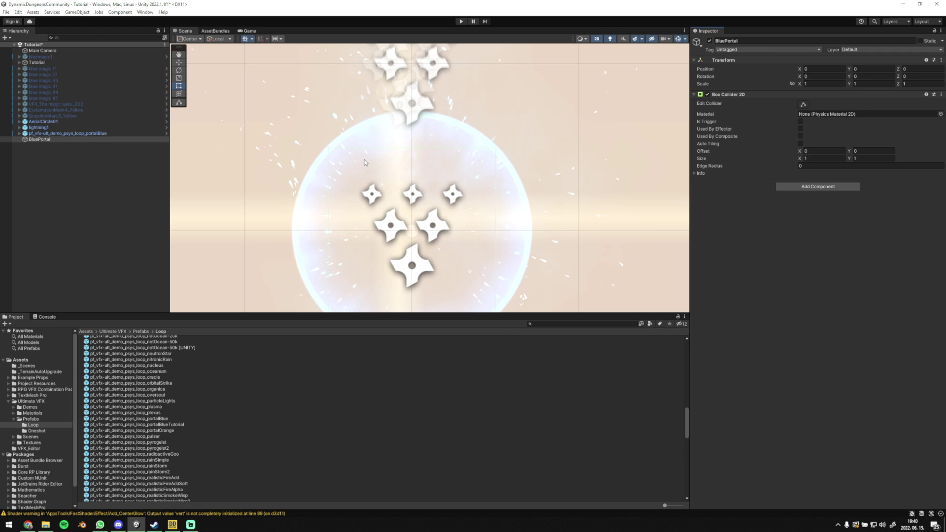
scroll(392, 170, "down", 1)
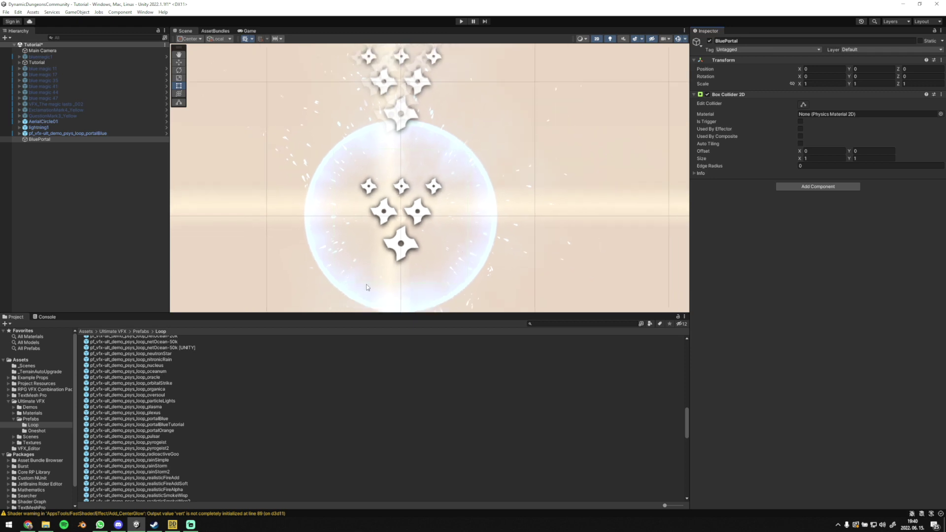
scroll(436, 207, "down", 2)
scroll(436, 207, "down", 2)
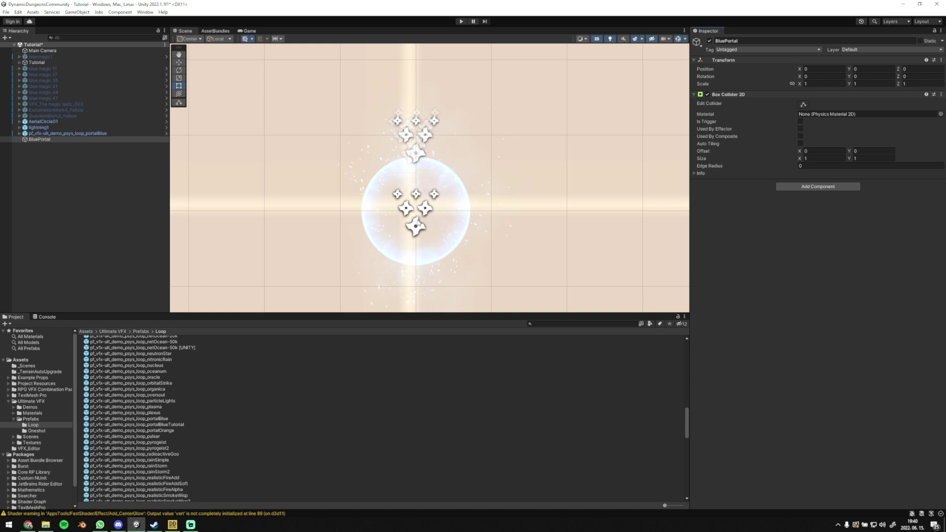
Parent the pf_vfx-ult_demo_psys_loop_portalBlue instance under BluePortal and collapse BluePortal
left_click(48, 139)
left_click(47, 134)
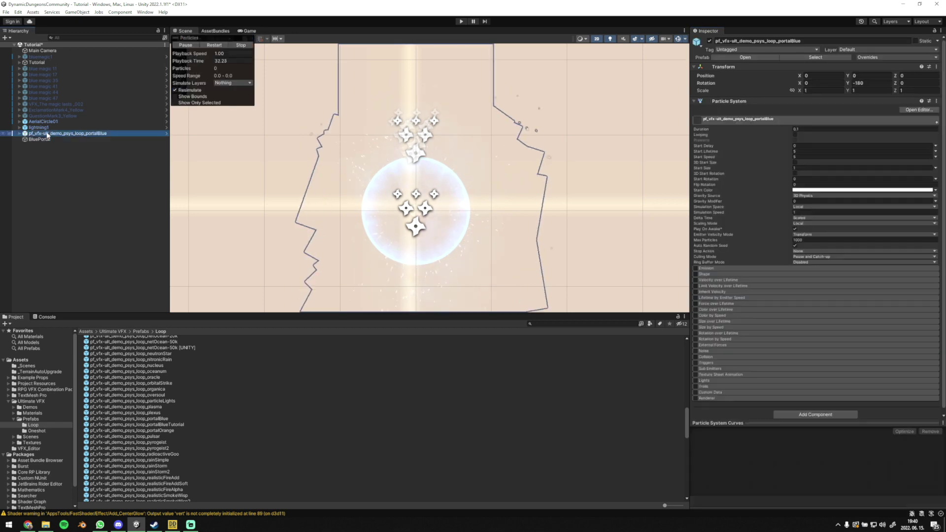
mouse_move(47, 135)
left_mouse_down()
mouse_move(51, 143)
mouse_move(37, 141)
left_mouse_up()
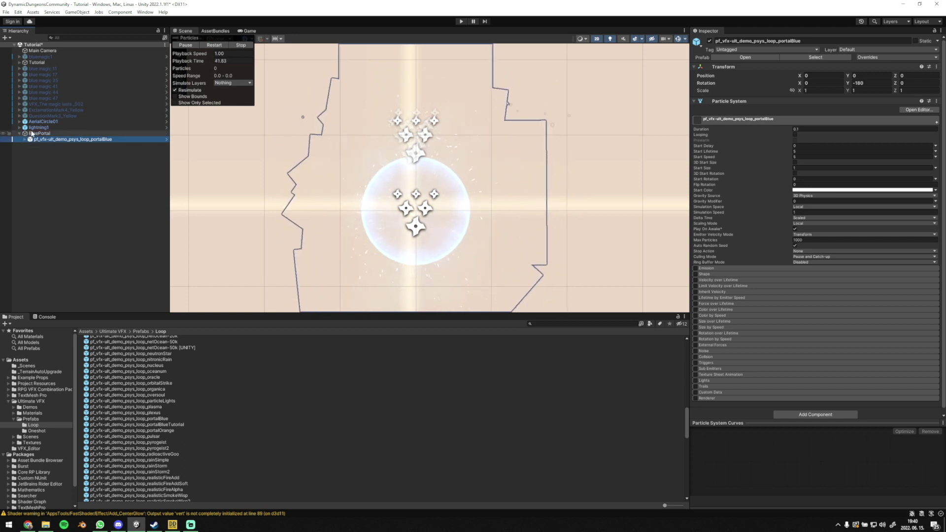
key("Up")
left_click(19, 133)
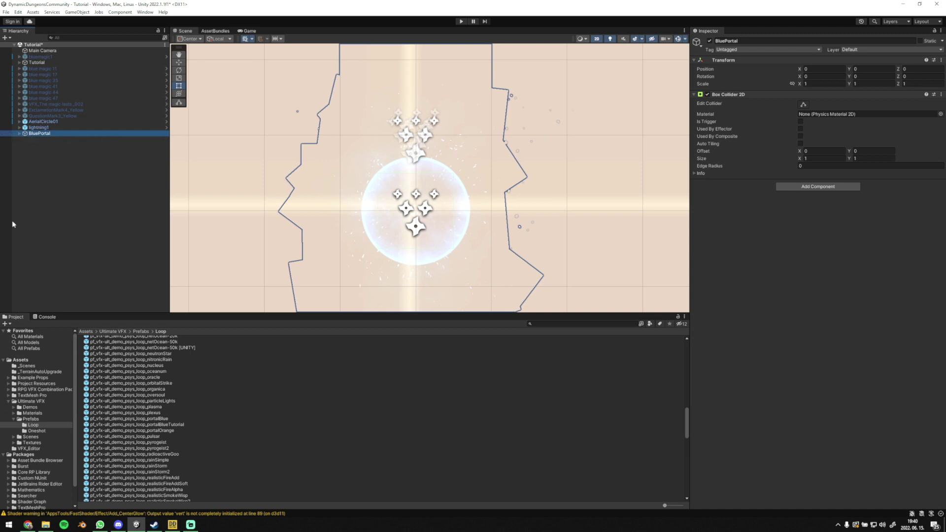
Save BluePortal as BluePortal.prefab in Assets/VFX_Editor
left_click(24, 360)
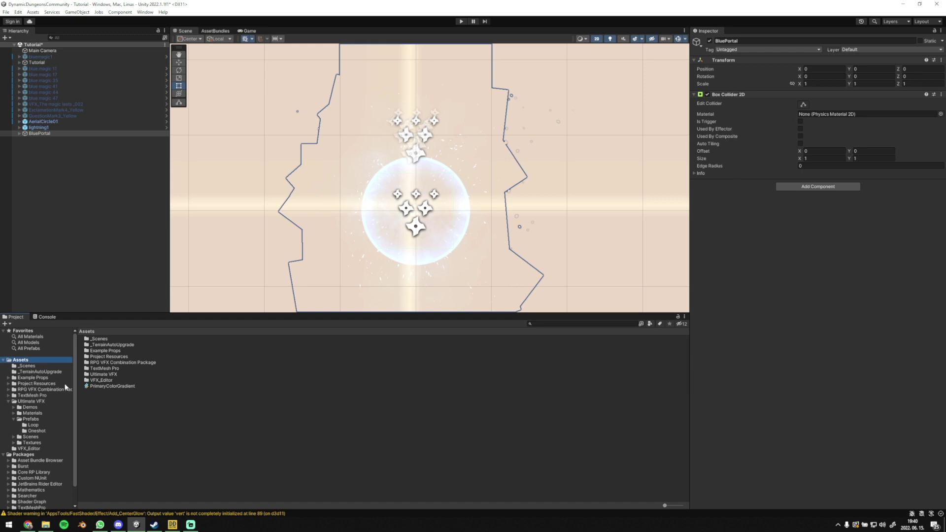
double_click(101, 381)
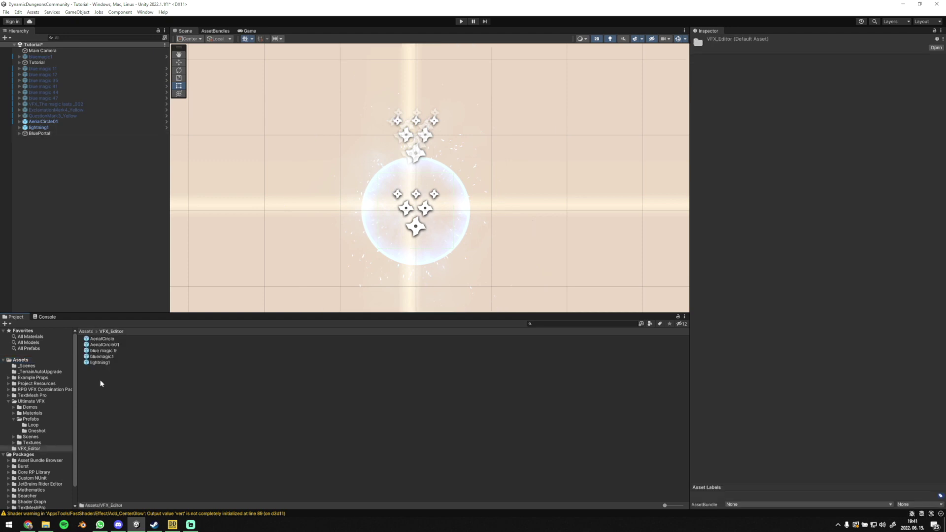
left_click_drag(29, 135, 131, 402)
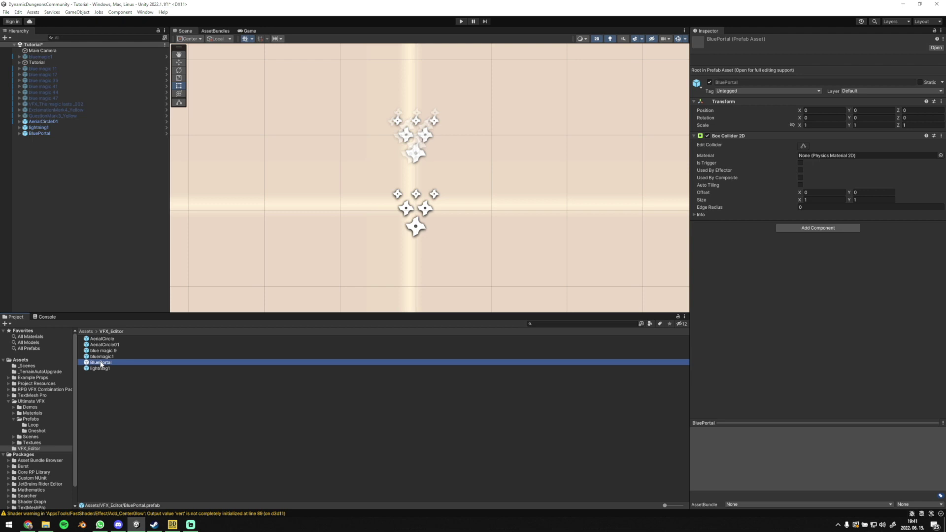
Close the AssetBundles tab, reopen AssetBundle Browser from Window, and dock it beside Scene/Game
left_click(202, 30)
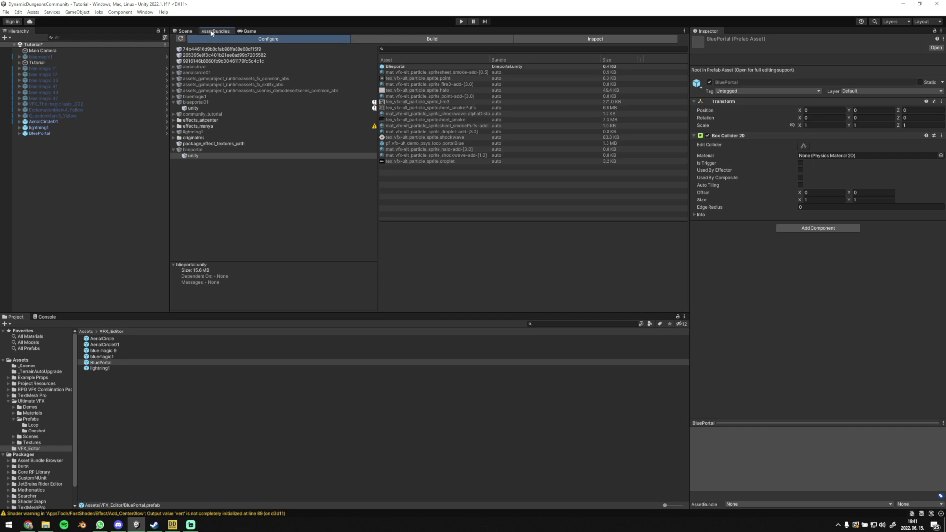
right_click(211, 33)
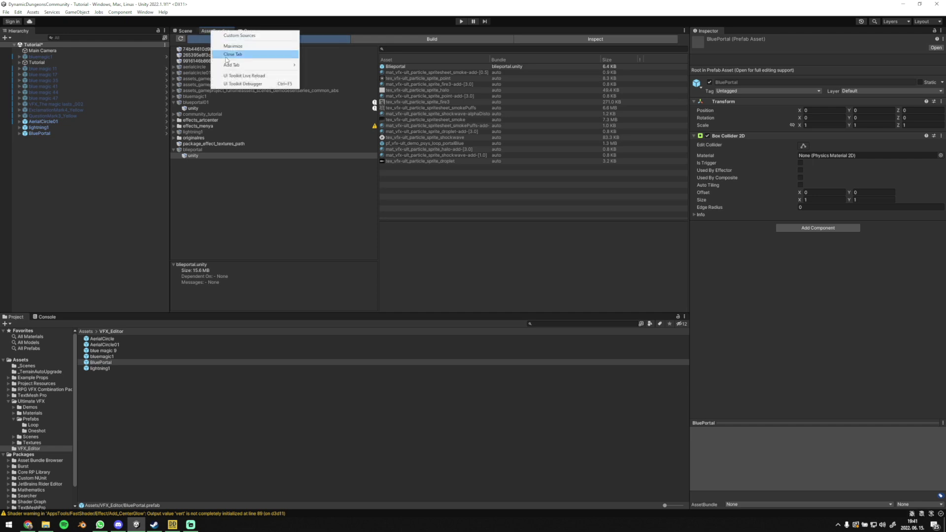
left_click(219, 51)
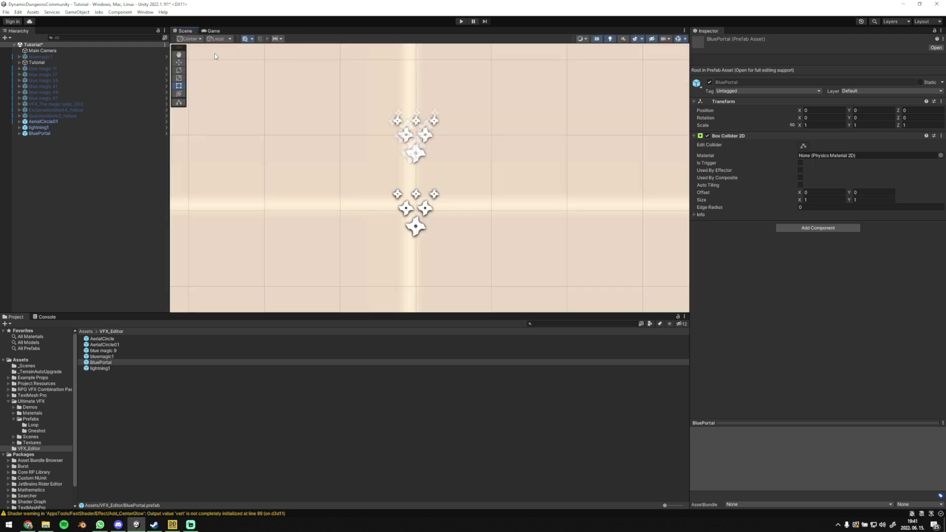
left_click(146, 12)
left_click(166, 102)
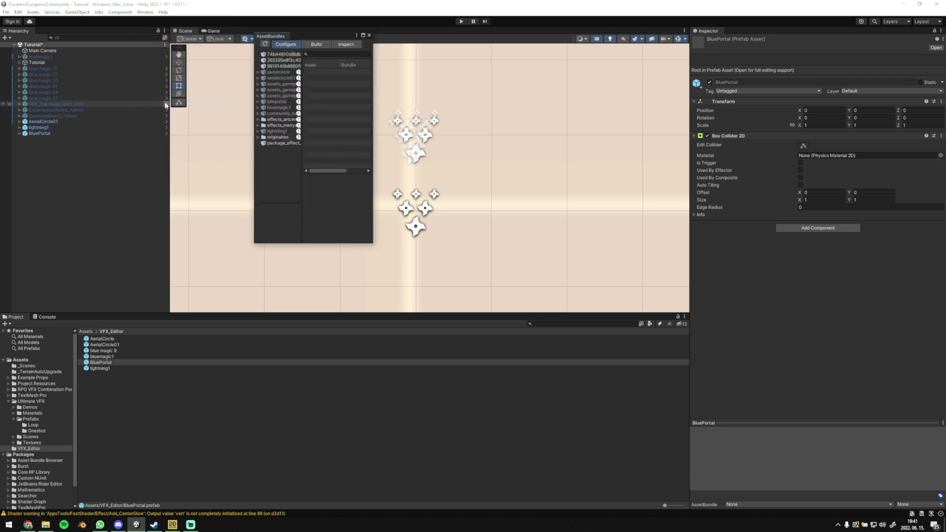
left_click_drag(277, 37, 215, 33)
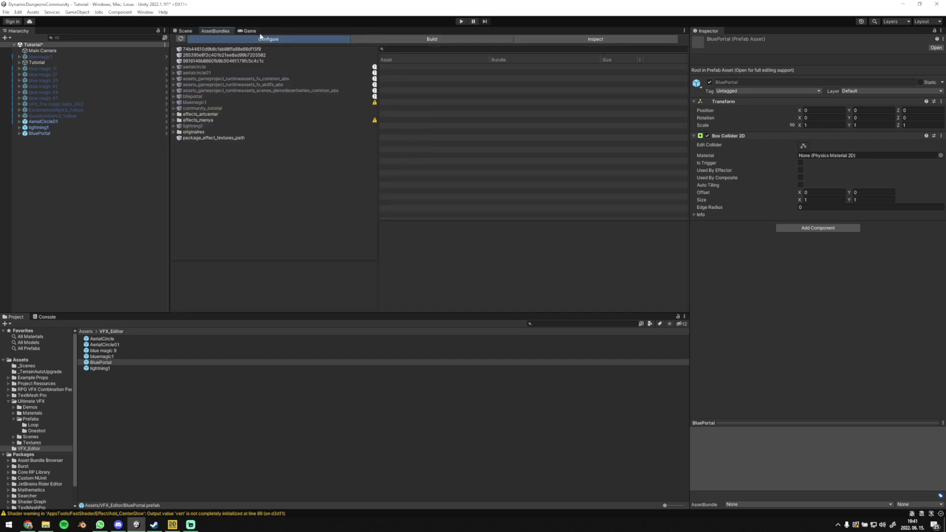
Add the BluePortal prefab as a new bundle and rename it blueportal.unity
left_click_drag(103, 369, 227, 225)
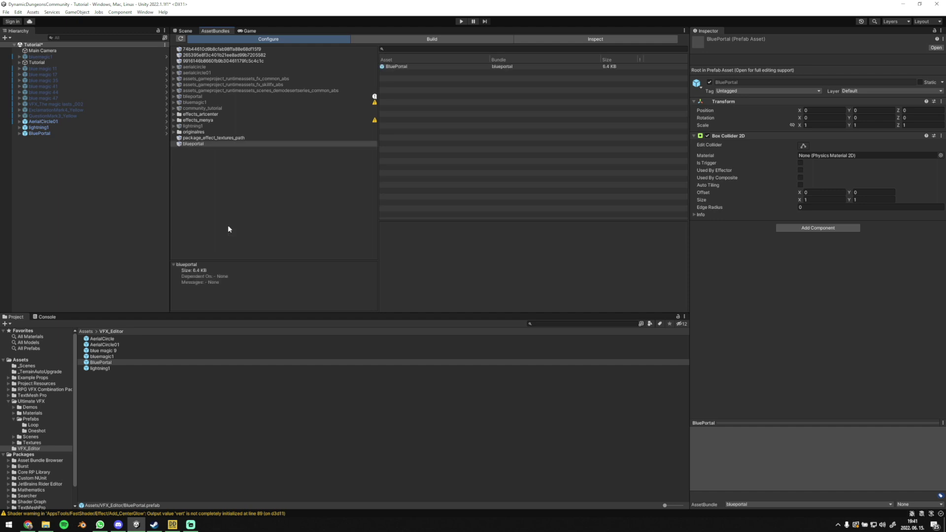
left_click(198, 145)
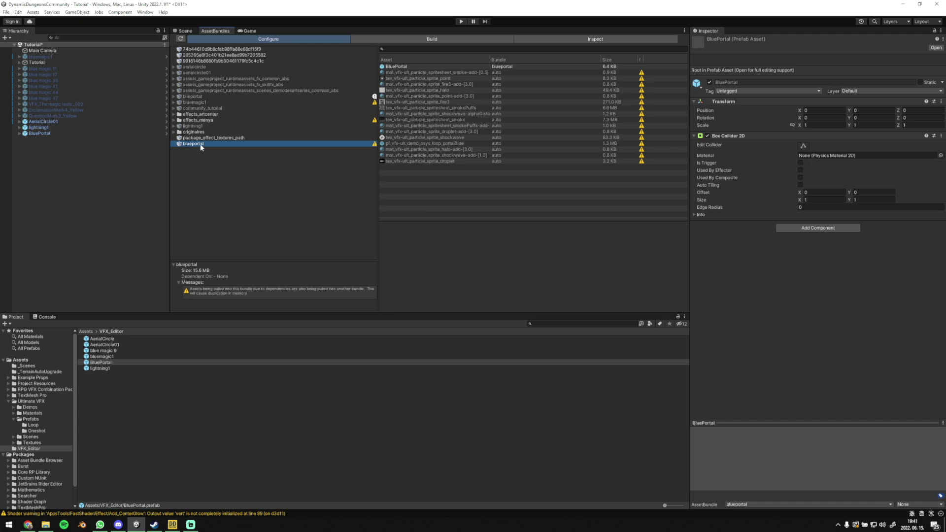
right_click(201, 146)
left_click(220, 175)
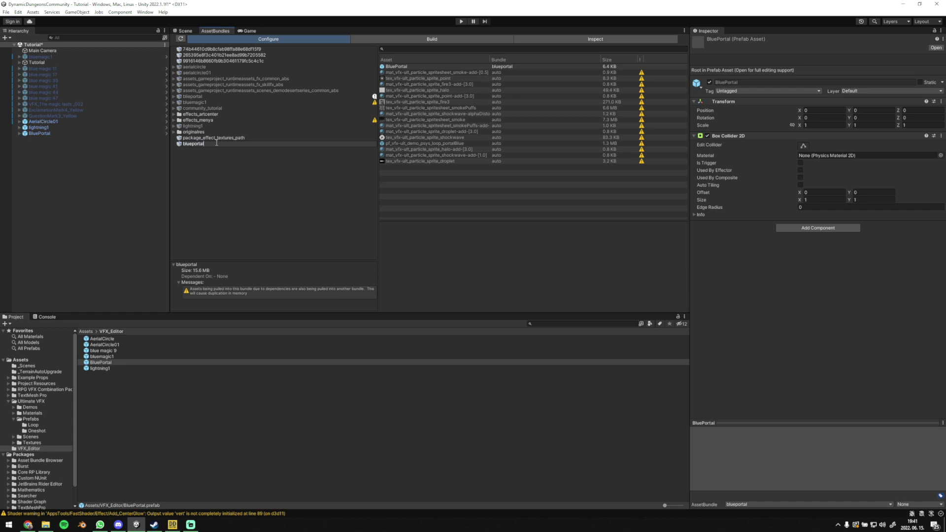
type(".unity")
key("Return")
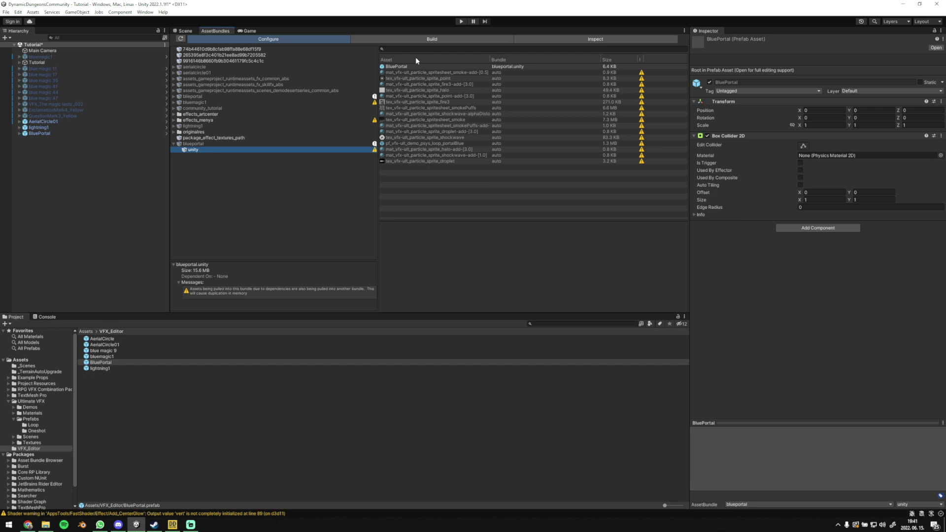
Set the AssetBundle Build Target to Standalone Windows with output AssetBundles/Windows
left_click(416, 38)
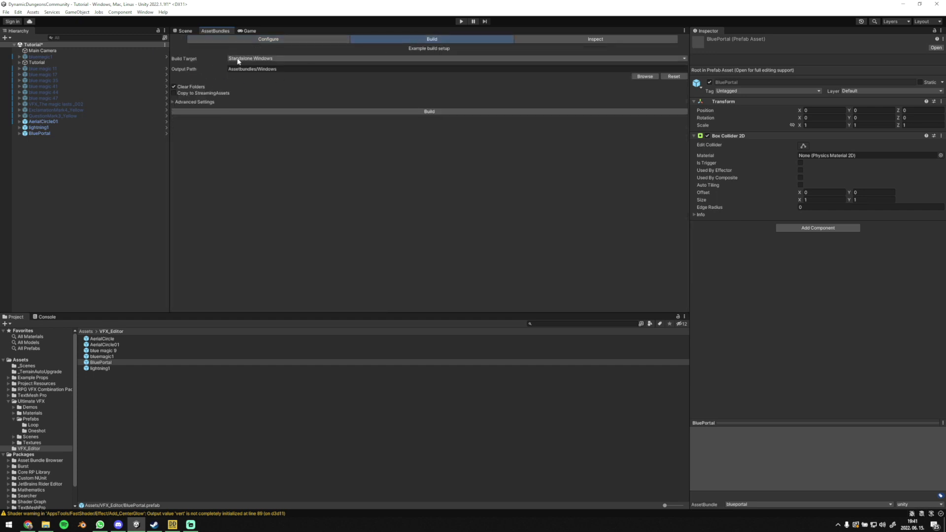
left_click(283, 60)
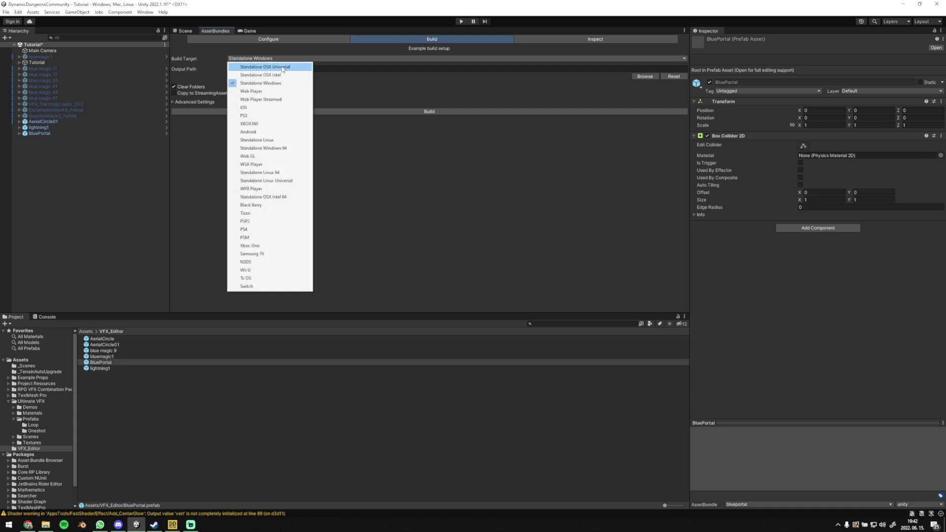
left_click(276, 83)
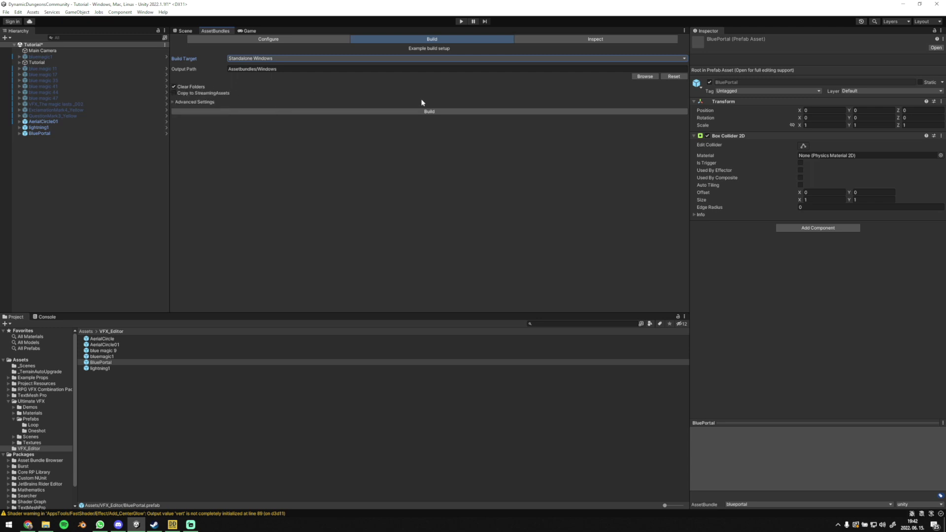
Build the asset bundles, approve clearing the output folder, and switch to Dynamic Dungeons Editor
left_click(426, 112)
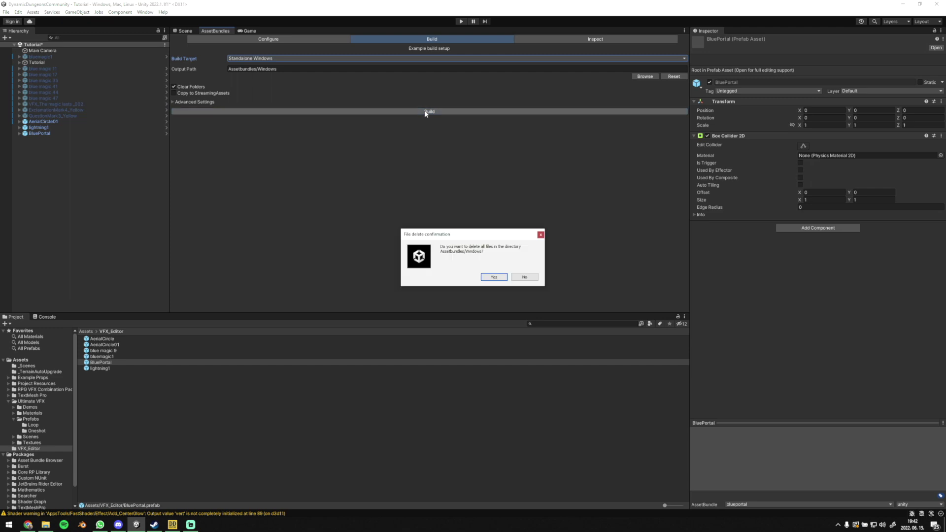
left_click(492, 276)
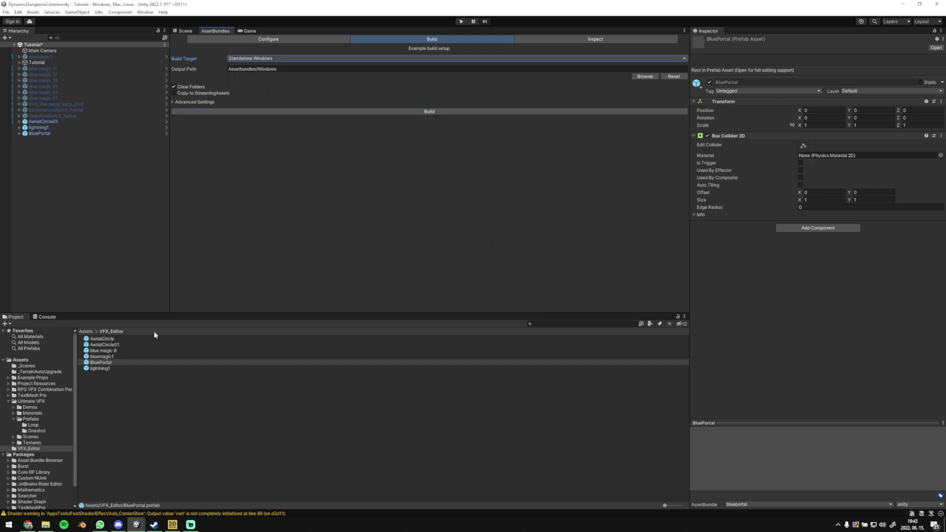
left_click(171, 523)
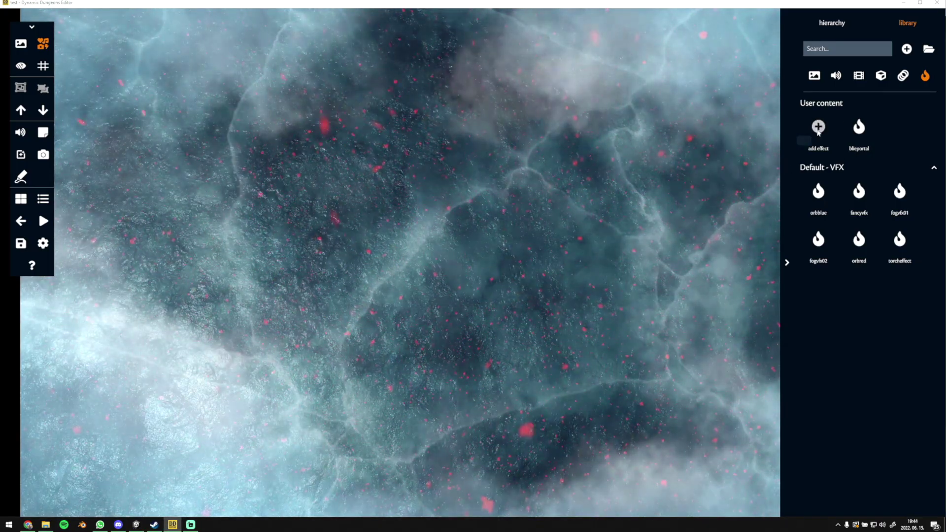
Add blueportal.unity as a custom VFX effect and drag it onto the map near the top centre
left_click(818, 127)
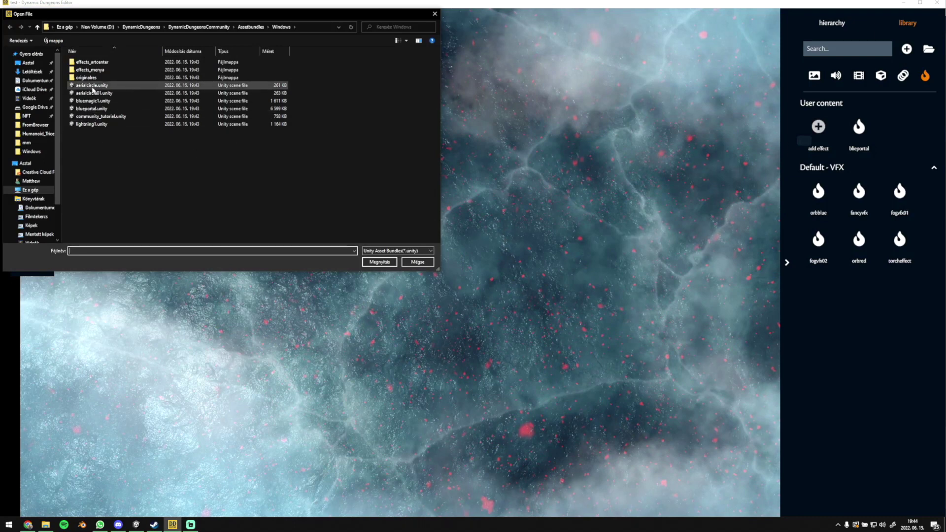
left_click(107, 108)
left_click(378, 256)
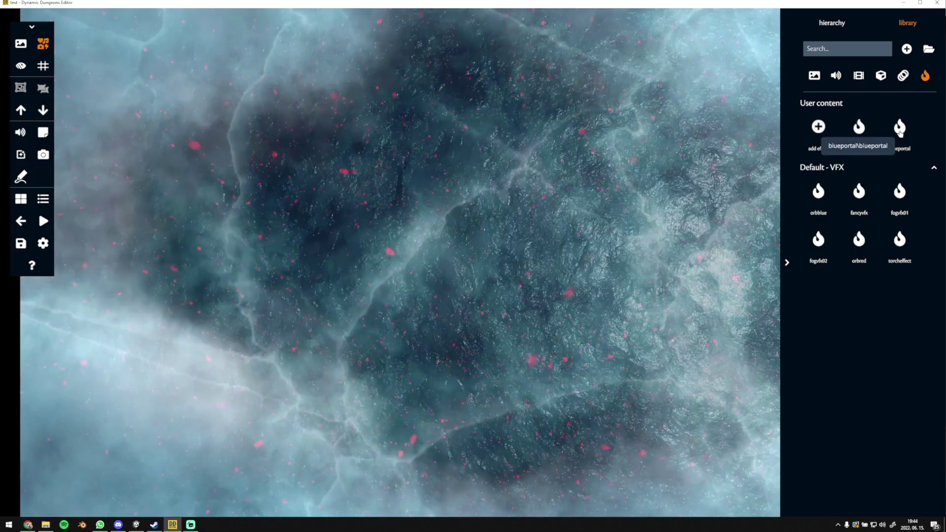
left_click_drag(899, 131, 508, 188)
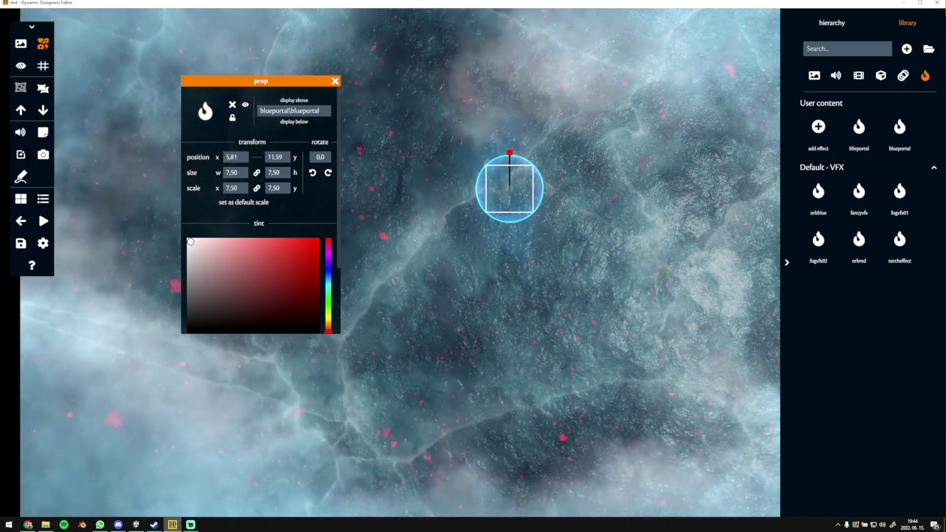